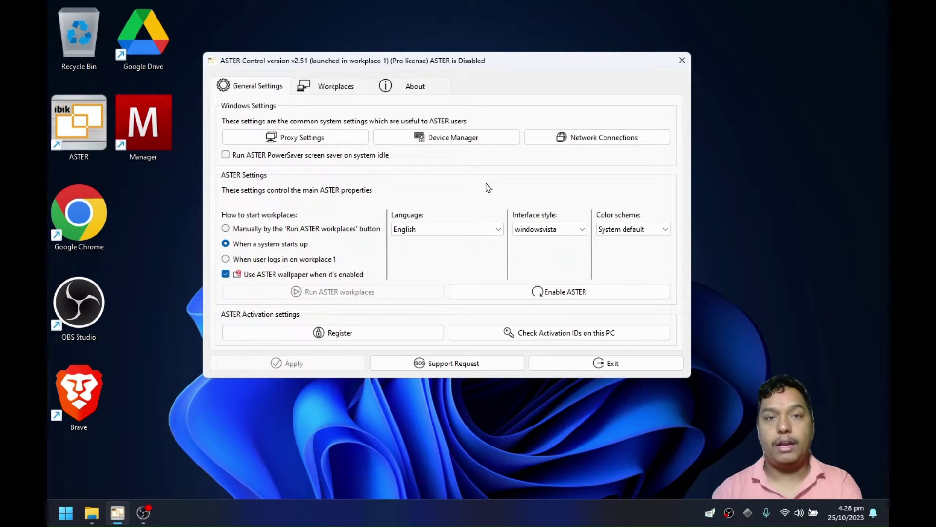
Review the registered activation IDs, then open the License Transfer form via Register > Deactivate Licenses.
left_click(585, 336)
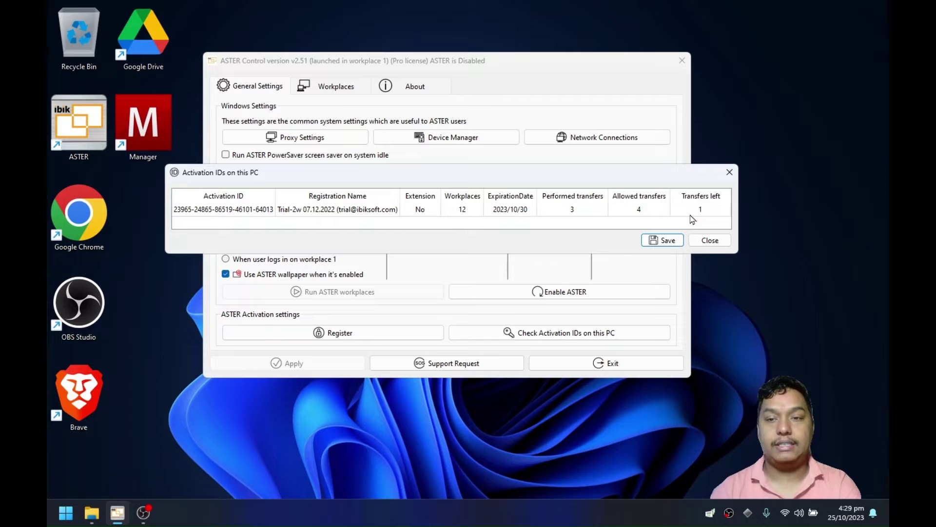
left_click(710, 240)
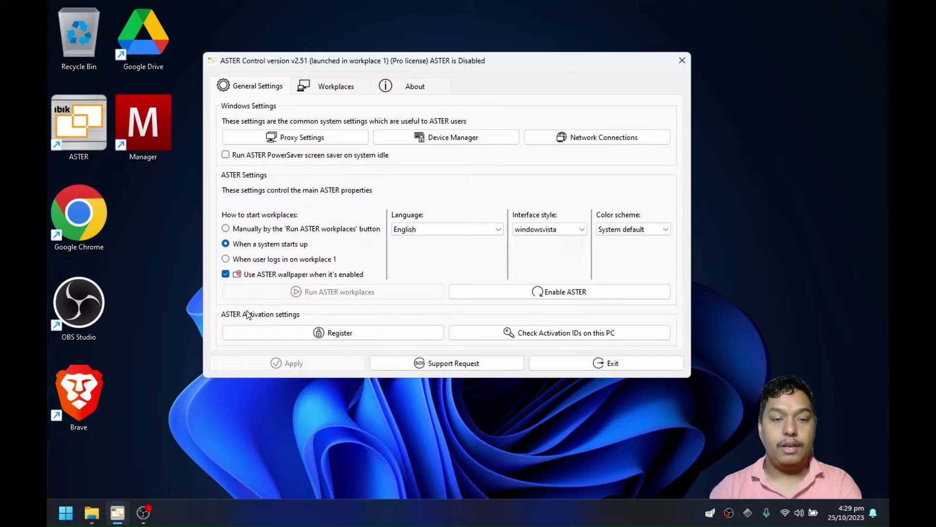
left_click(351, 337)
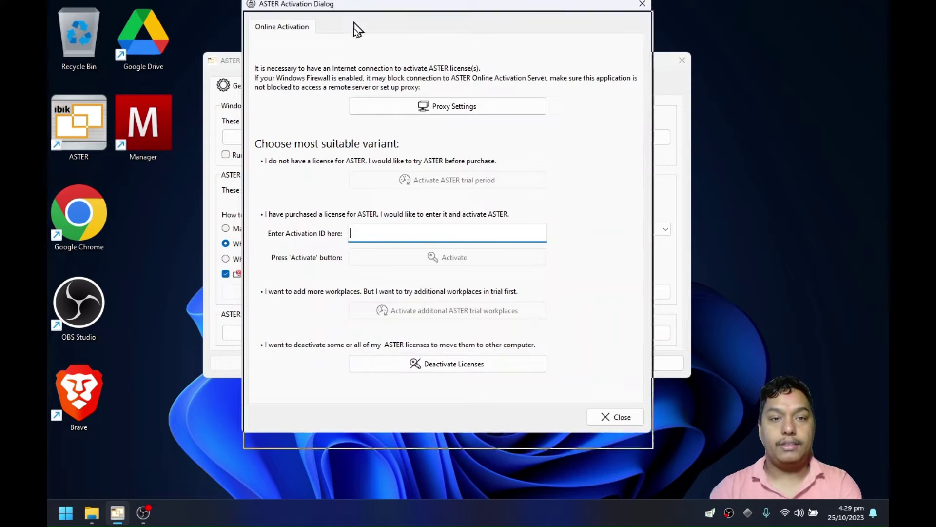
left_click_drag(353, 29, 356, 69)
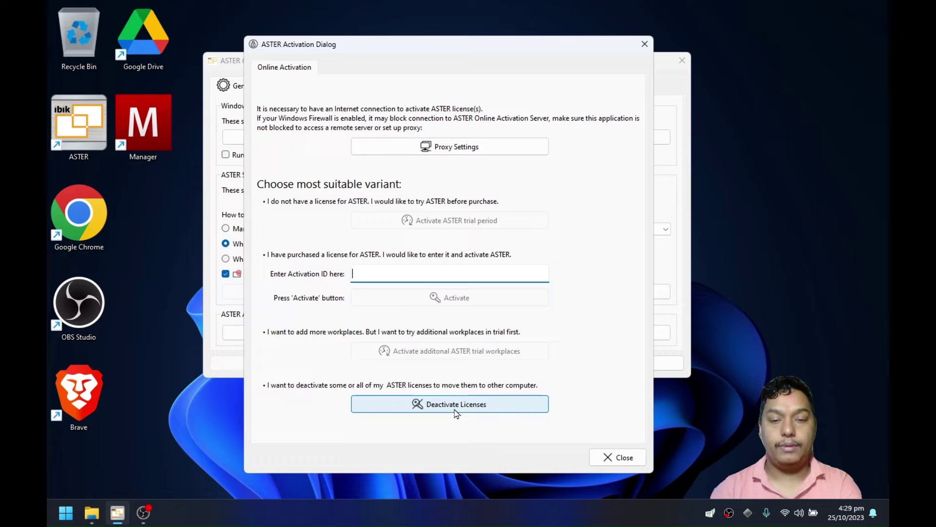
left_click(427, 406)
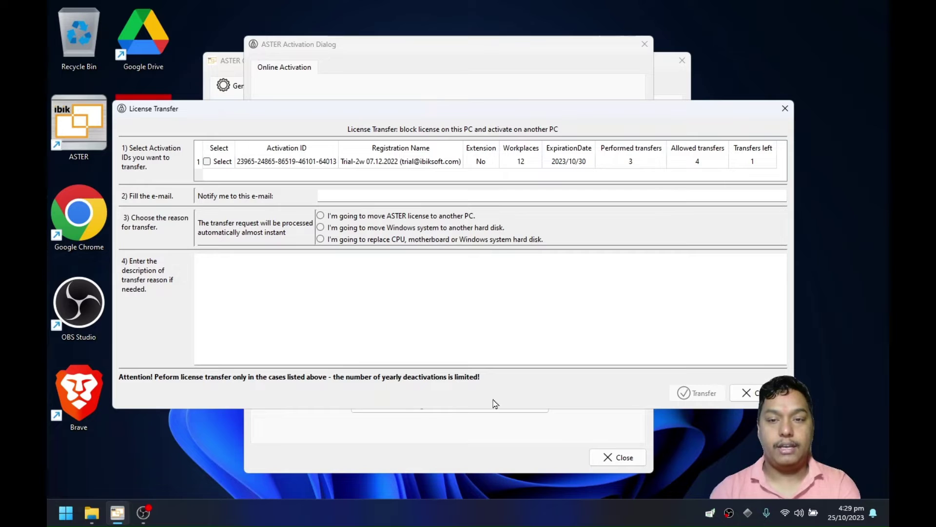
Select the activation ID for transfer and enter the notification e-mail address.
left_click(207, 161)
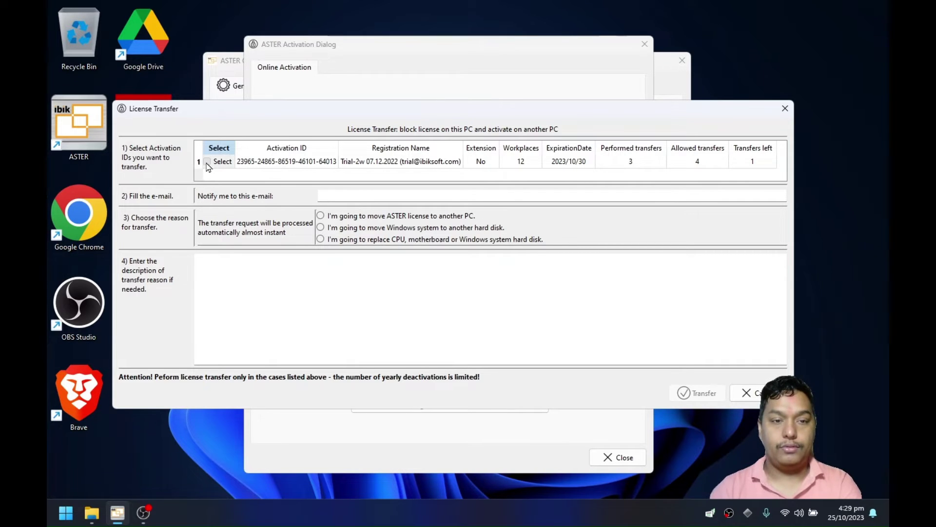
left_click(368, 197)
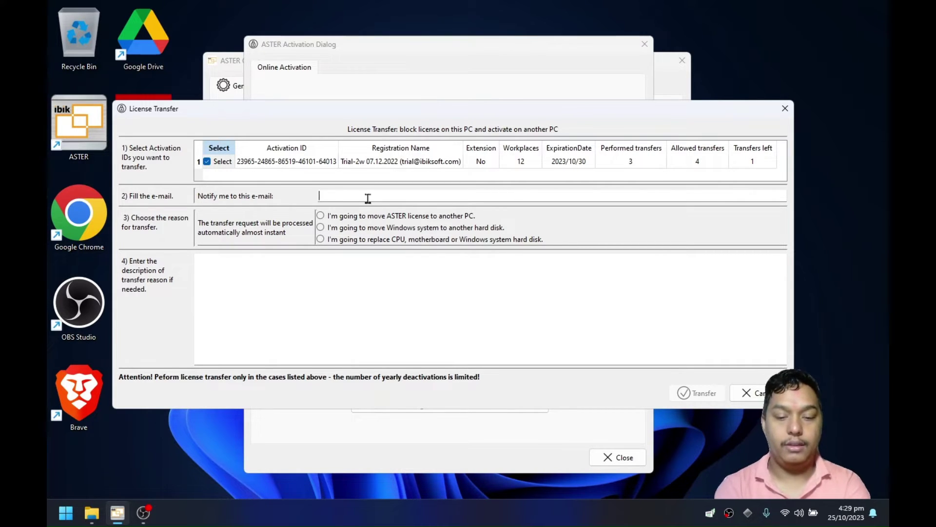
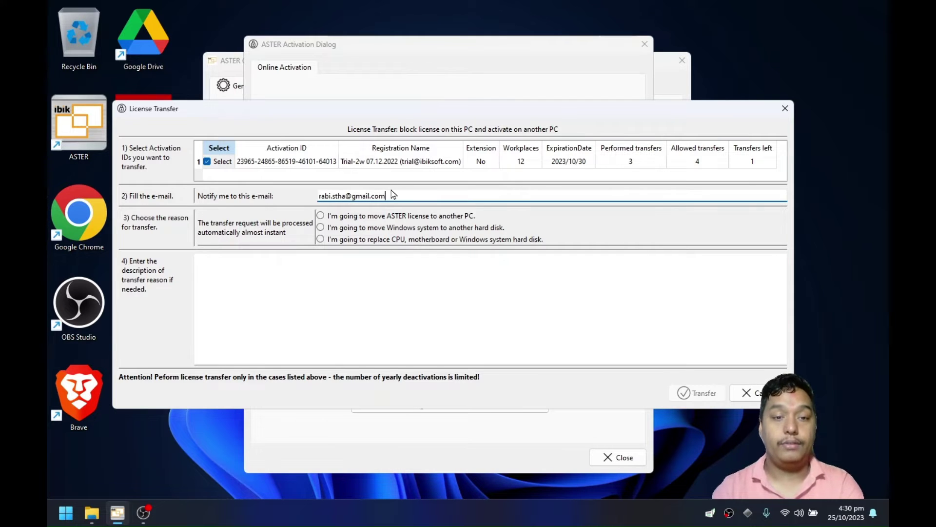
Choose moving the license to another PC and describe it as 'Changing the system'.
left_click(333, 220)
left_click(342, 310)
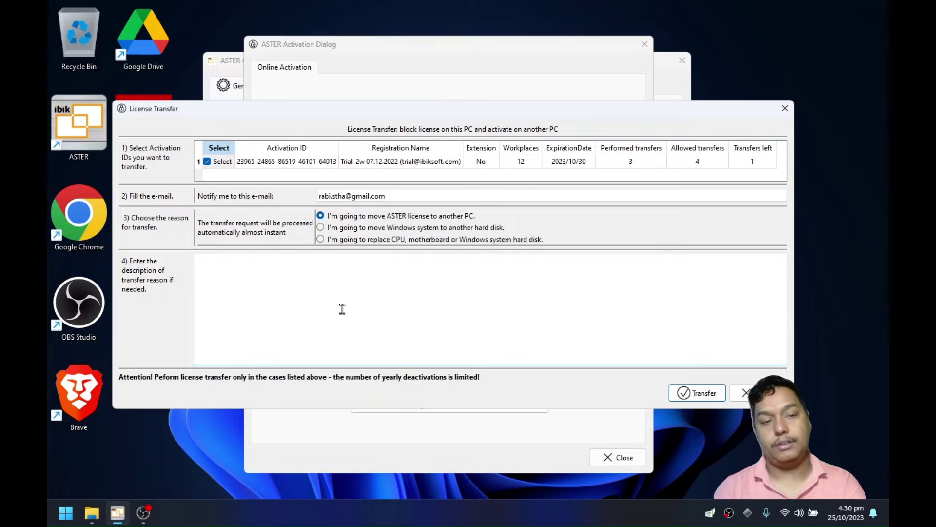
type("Changing the ysstem")
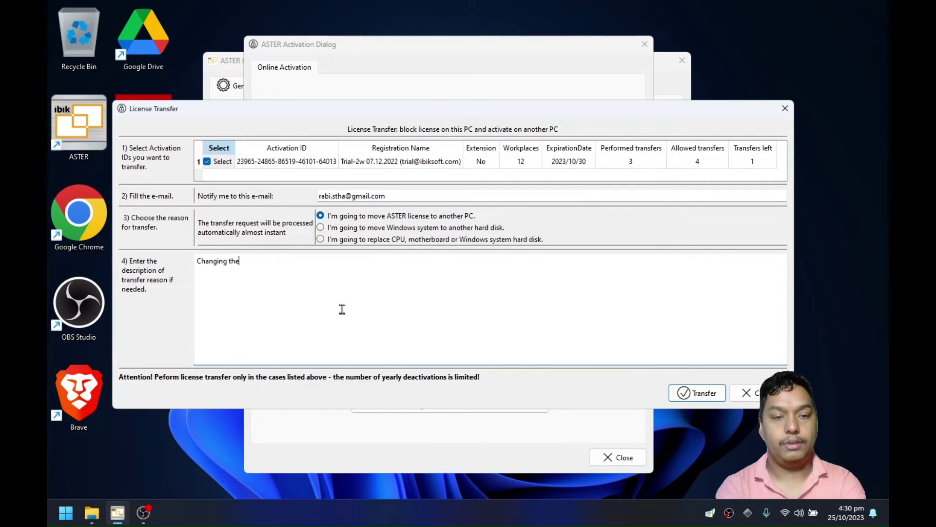
key("Left")
key("Left")
key("Left")
key("Left")
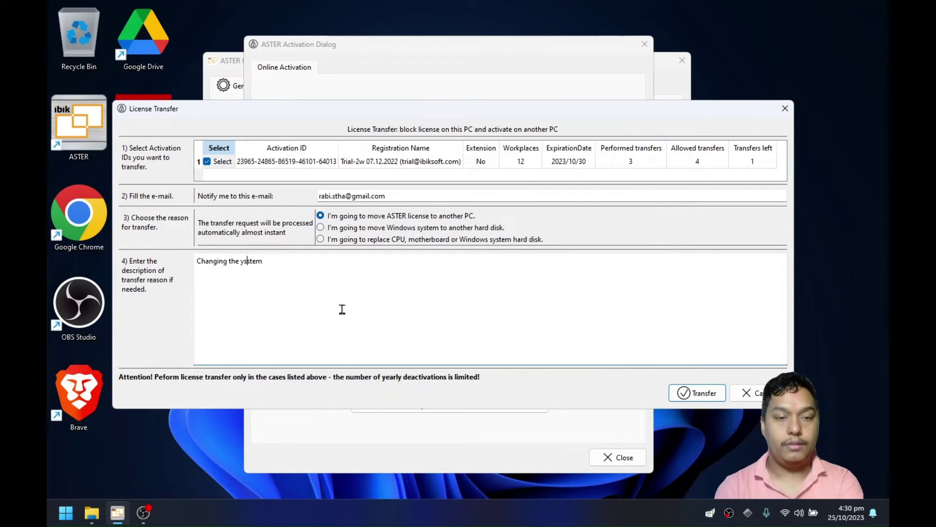
key("BackSpace")
key("BackSpace")
type("sy")
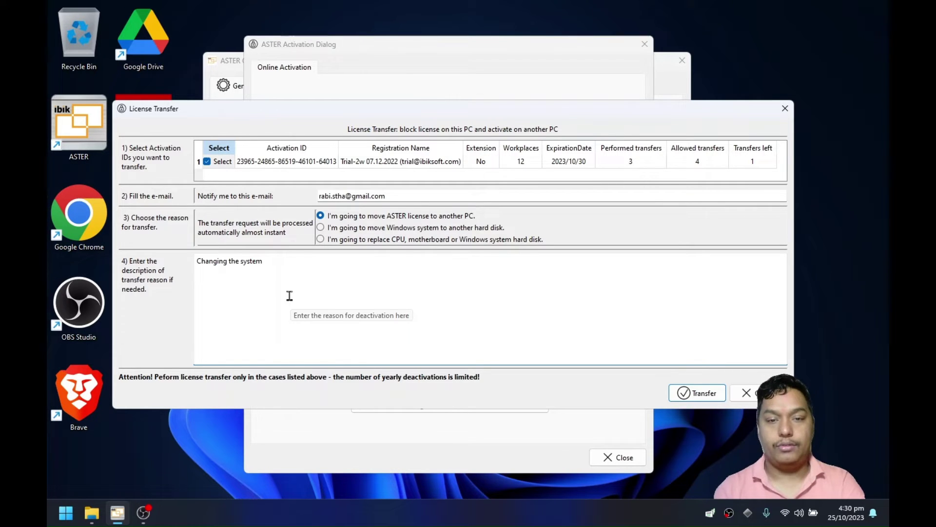
Submit the license transfer request with the Transfer button.
mouse_move(400, 244)
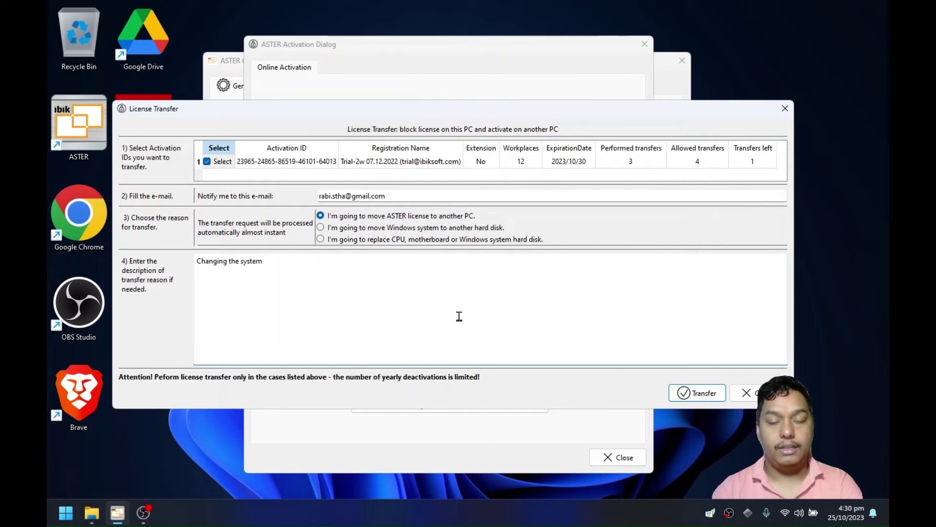
left_click(710, 396)
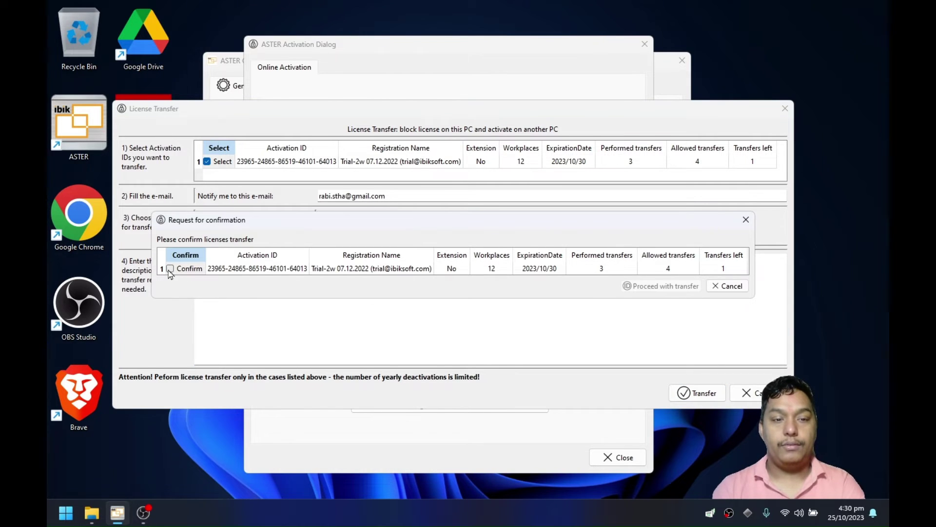
Confirm the activation ID and proceed with the transfer.
left_click(170, 269)
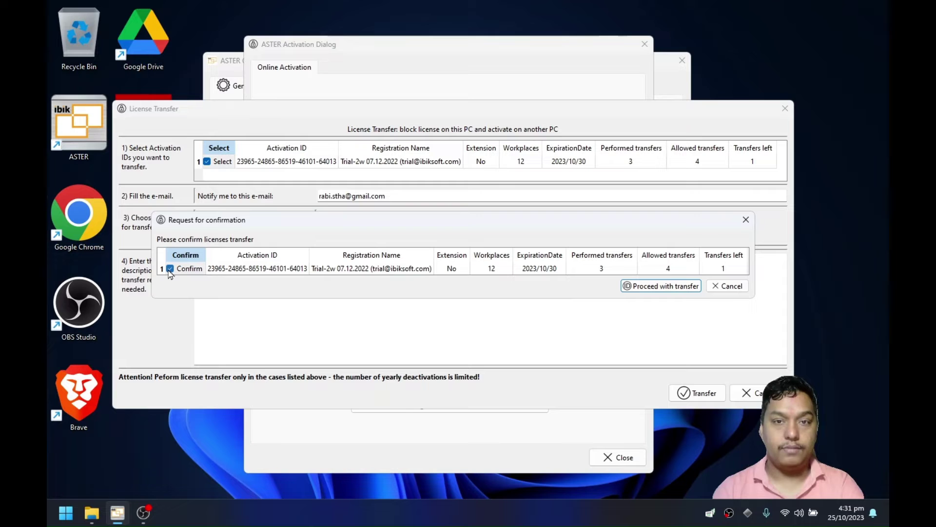
left_click(663, 288)
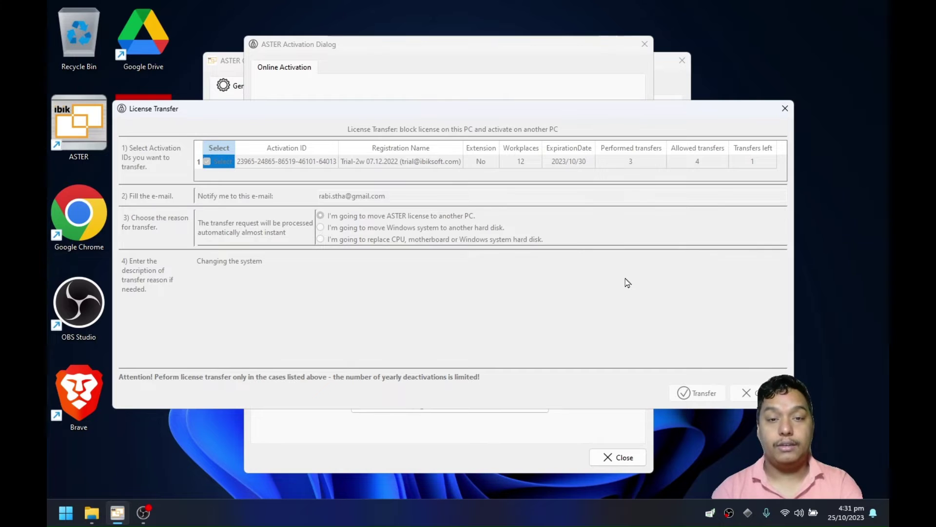
Choose 'Save IDs to file' for the deactivated activation ID, proposed as ASTER_LicenseBackup.txt.
left_click_drag(417, 212, 433, 229)
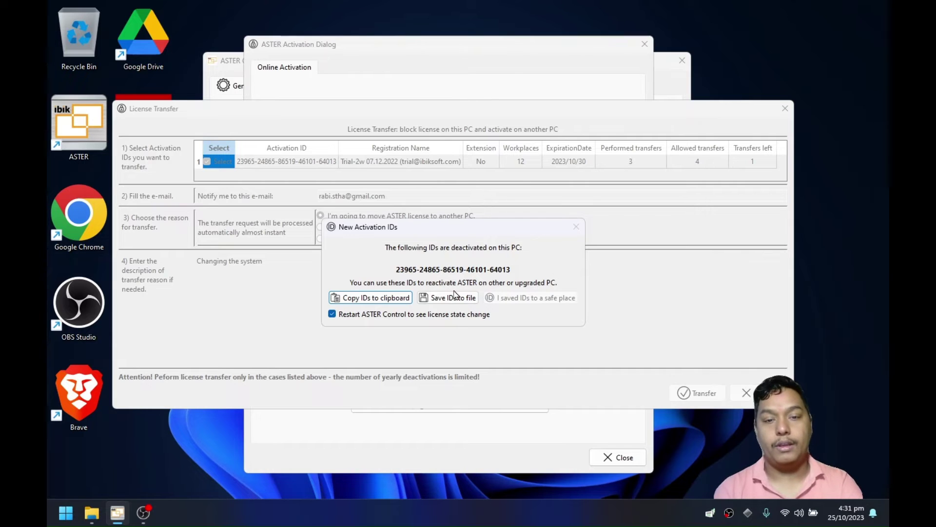
left_click_drag(458, 234, 440, 228)
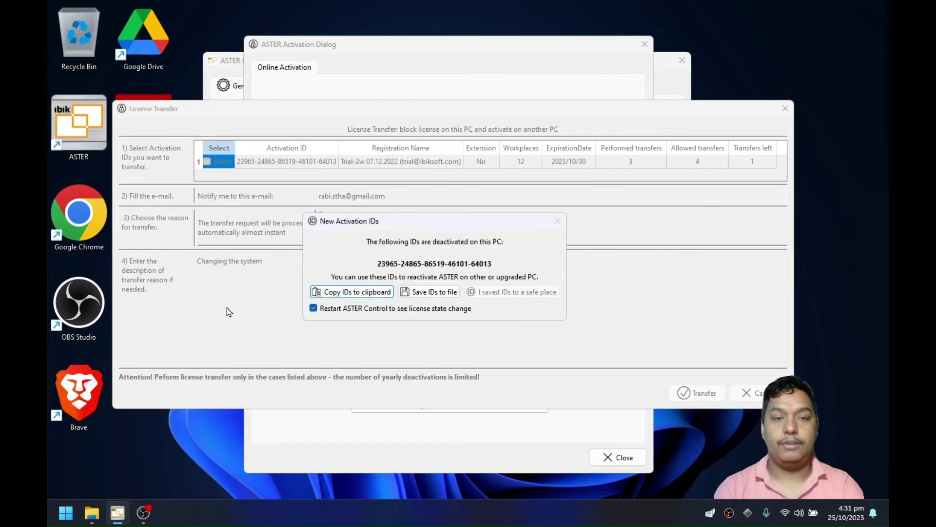
left_click(432, 293)
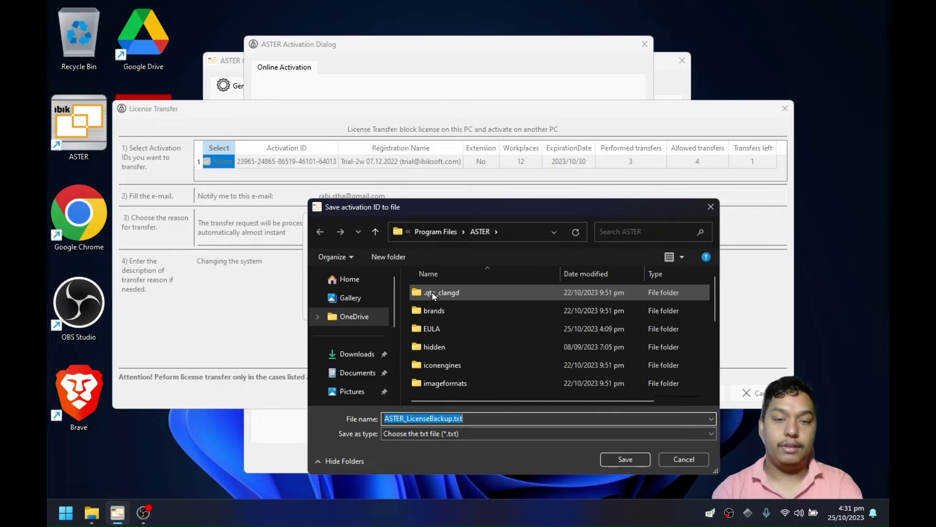
Save ASTER_LicenseBackup.txt into the Music folder.
left_click_drag(434, 212, 413, 167)
scroll(439, 334, "down", 3)
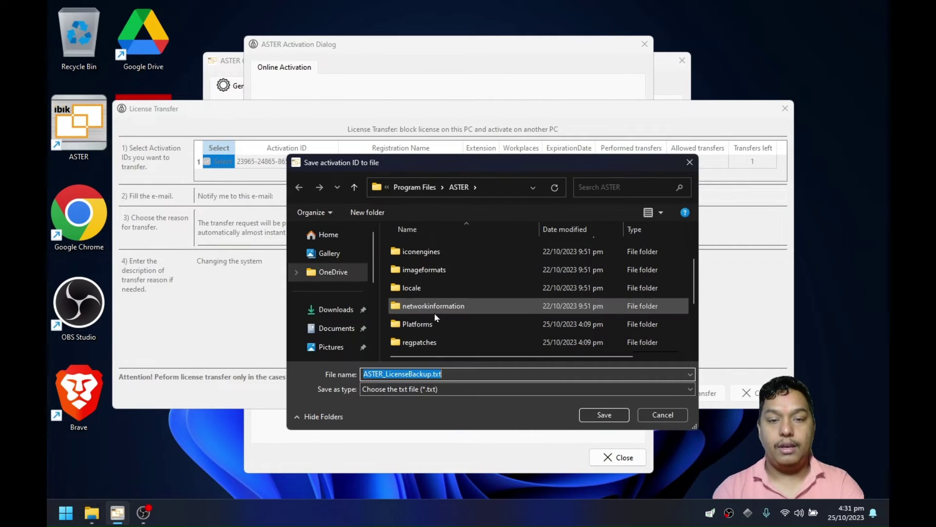
scroll(348, 317, "down", 2)
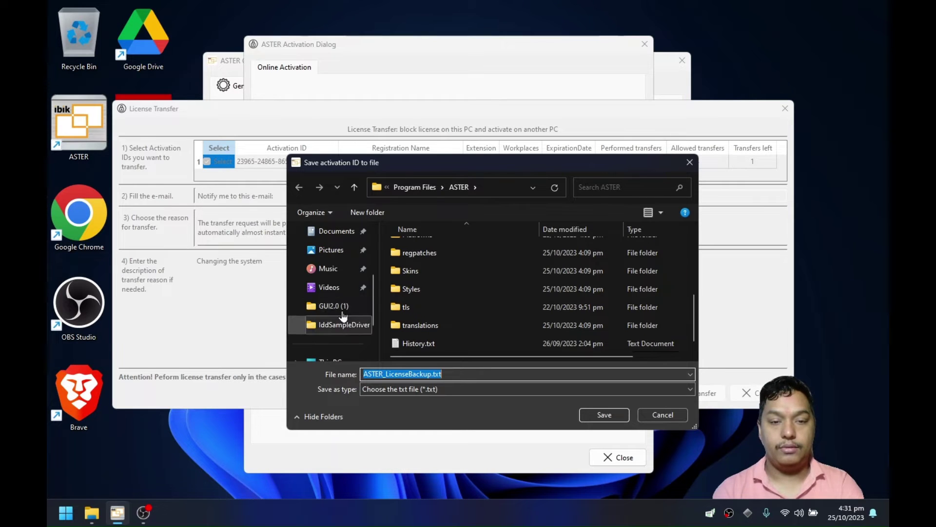
left_click(330, 269)
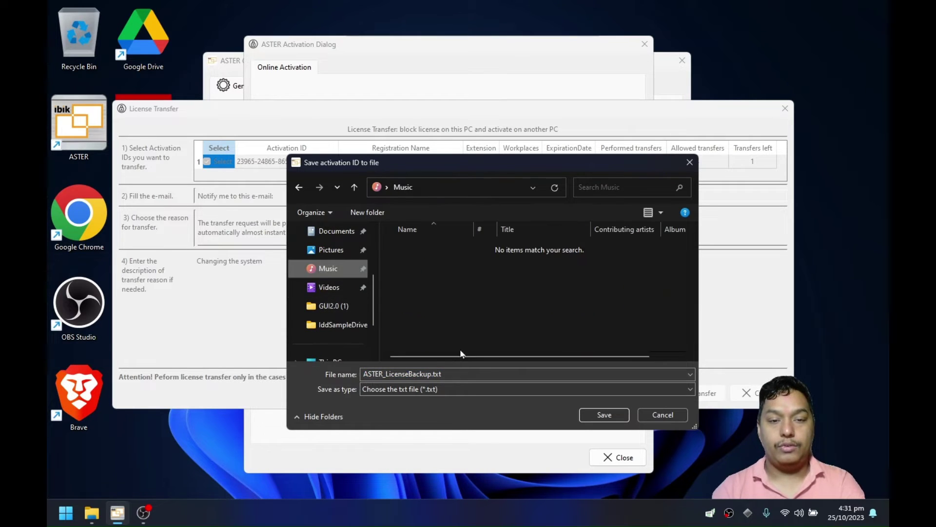
left_click(607, 415)
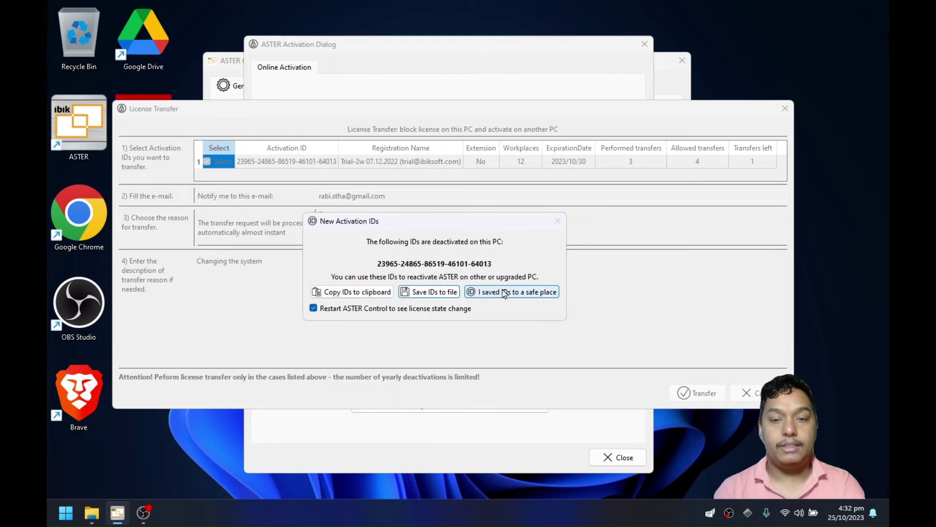
Confirm the IDs were saved safely so ASTER restarts showing its Activation Dialog.
left_click(504, 293)
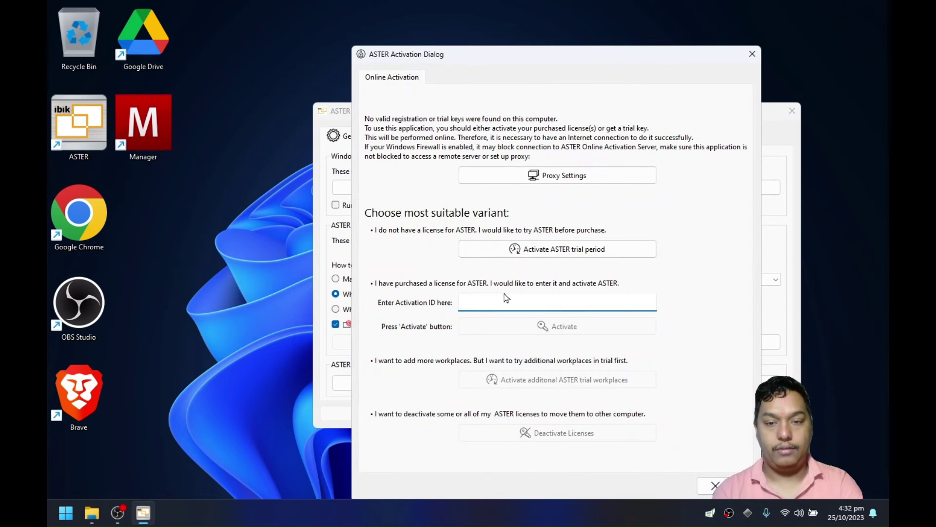
left_click_drag(486, 54, 466, 36)
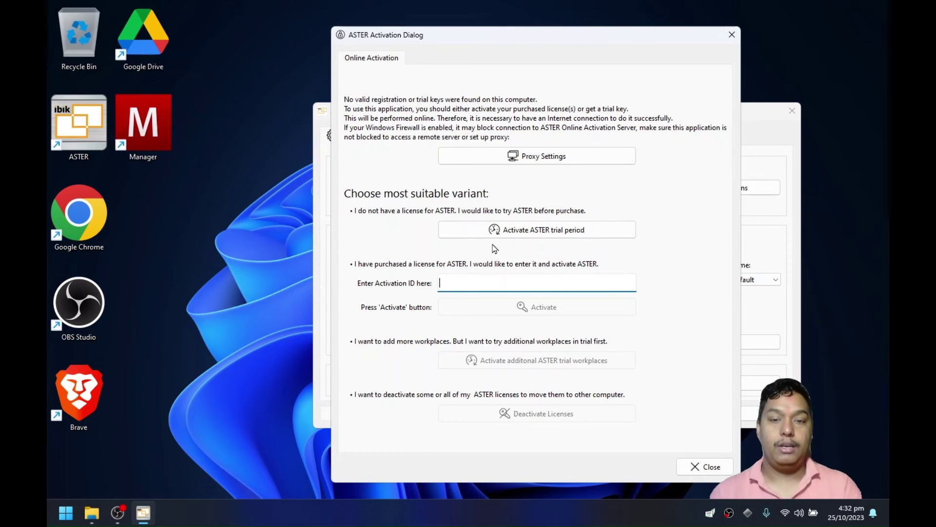
left_click(224, 117)
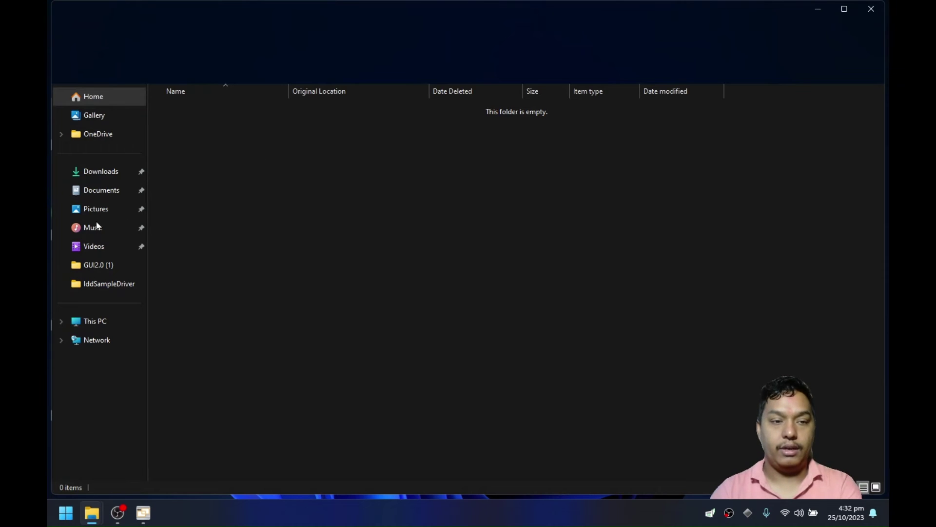
Open ASTER_LicenseBackup.txt from the Music folder in Notepad and close Explorer.
left_click(97, 226)
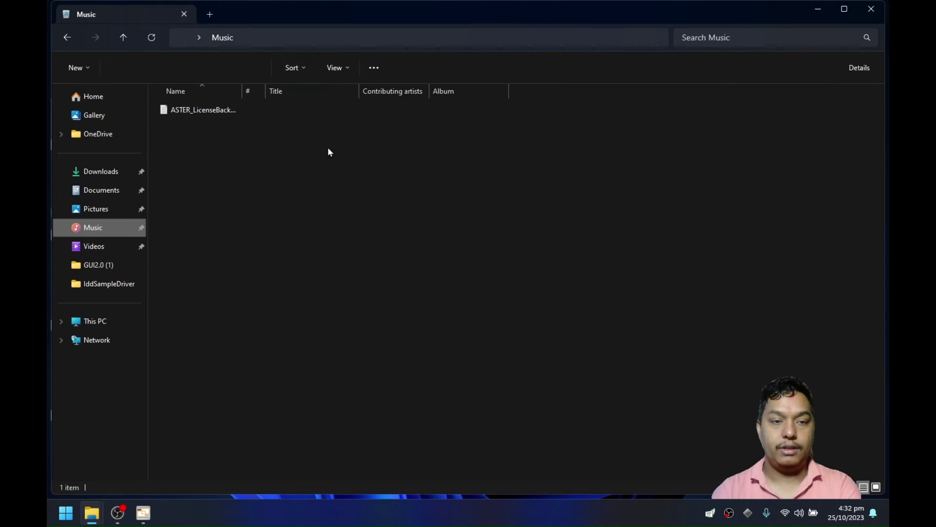
left_click(223, 114)
double_click(272, 115)
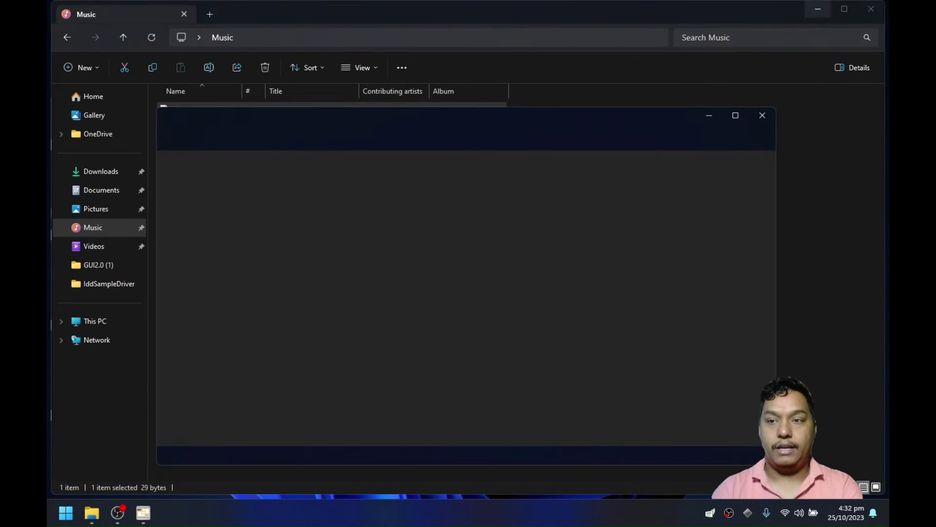
left_click(871, 8)
Copy the activation ID from the backup file and close Notepad.
key("ctrl+a")
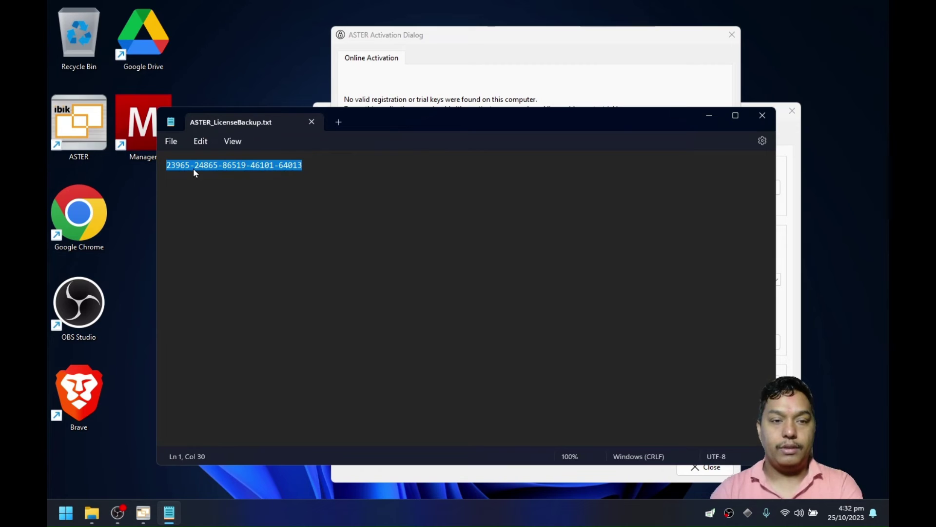
right_click(205, 172)
left_click(228, 228)
left_click(762, 115)
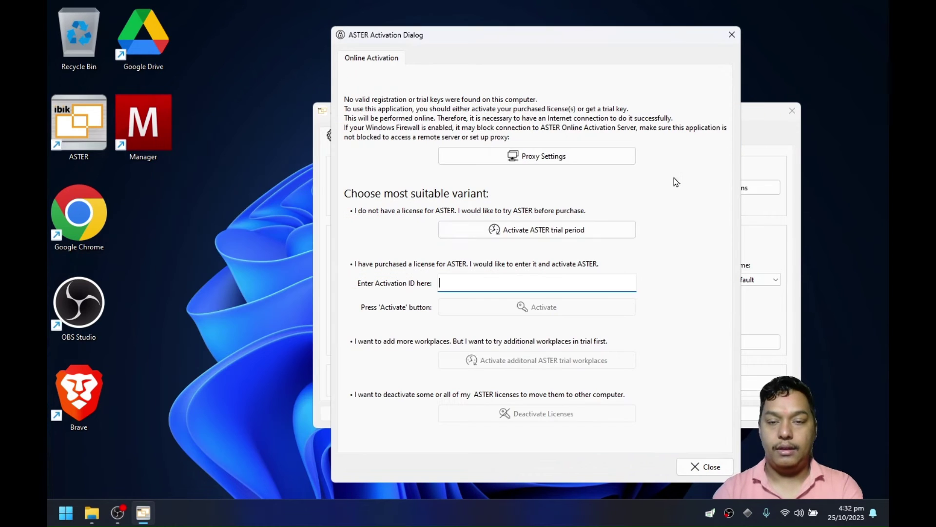
Paste the saved activation ID, activate, and acknowledge the Activation Success message.
right_click(476, 280)
left_click(503, 343)
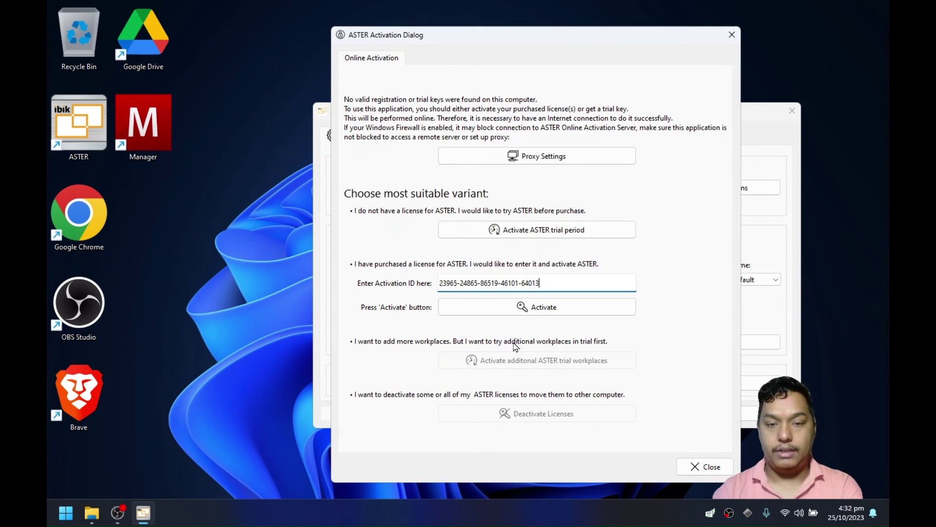
left_click(551, 312)
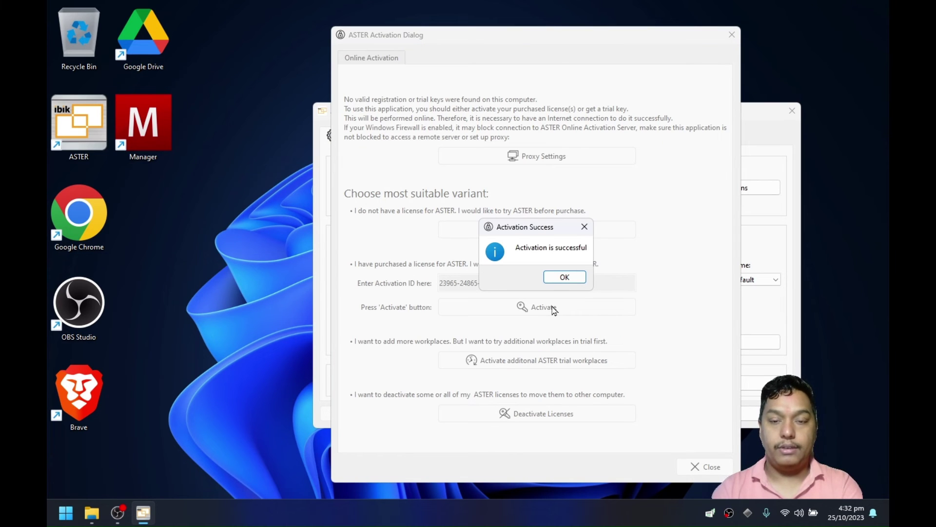
left_click(560, 278)
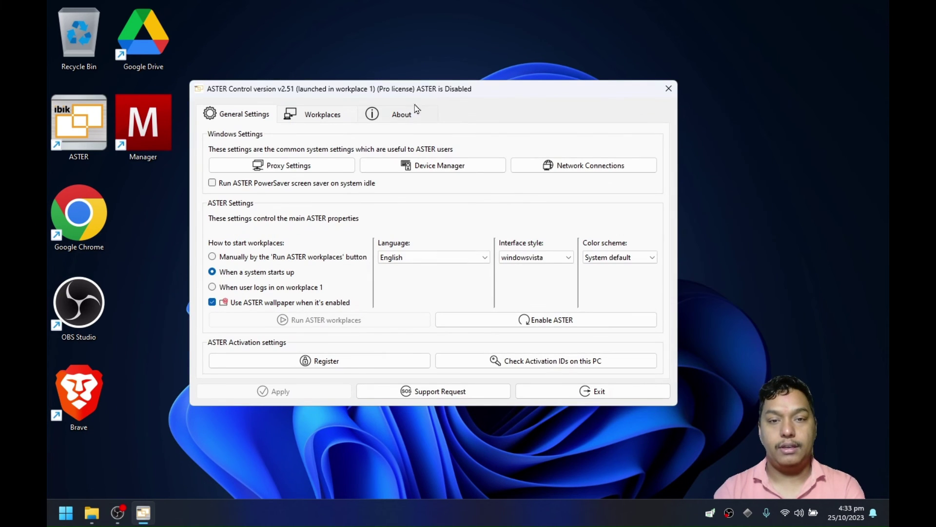
Open the About tab showing the Pro license: 12 workplaces, valid until 2023/10/30.
left_click(393, 119)
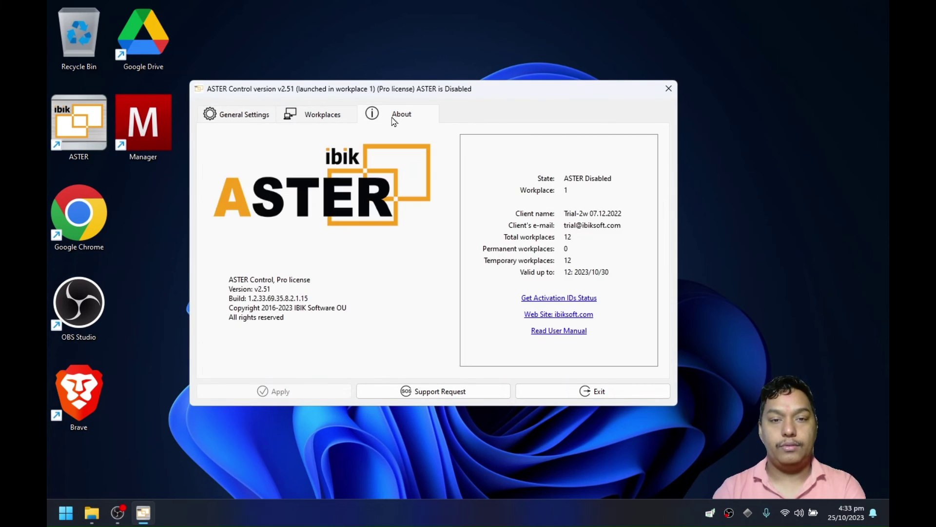